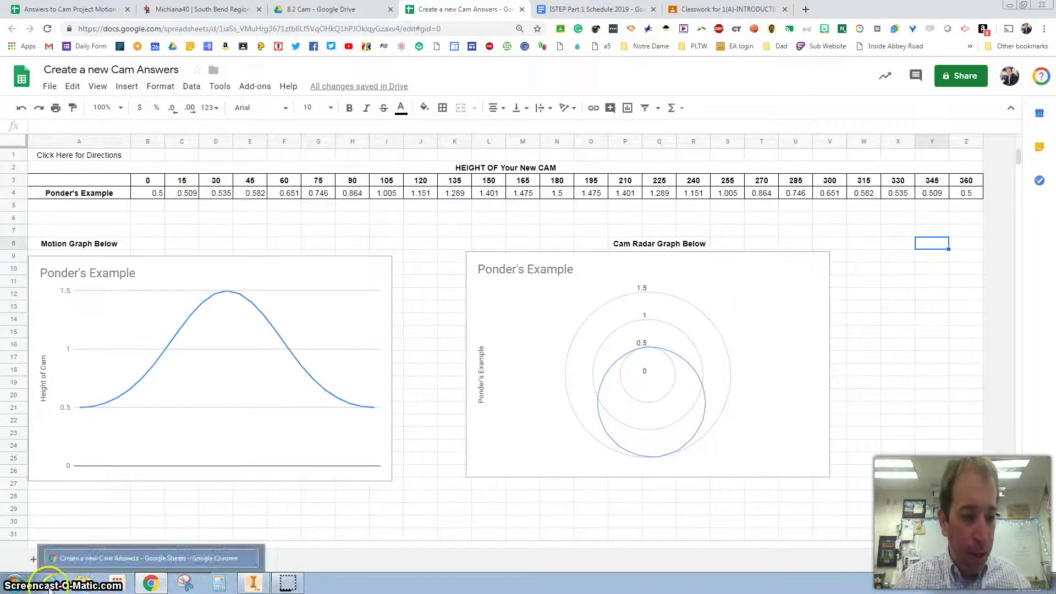
# Search the Start menu for 'snipp' and launch the Snipping Tool.
pyautogui.click(16, 584)
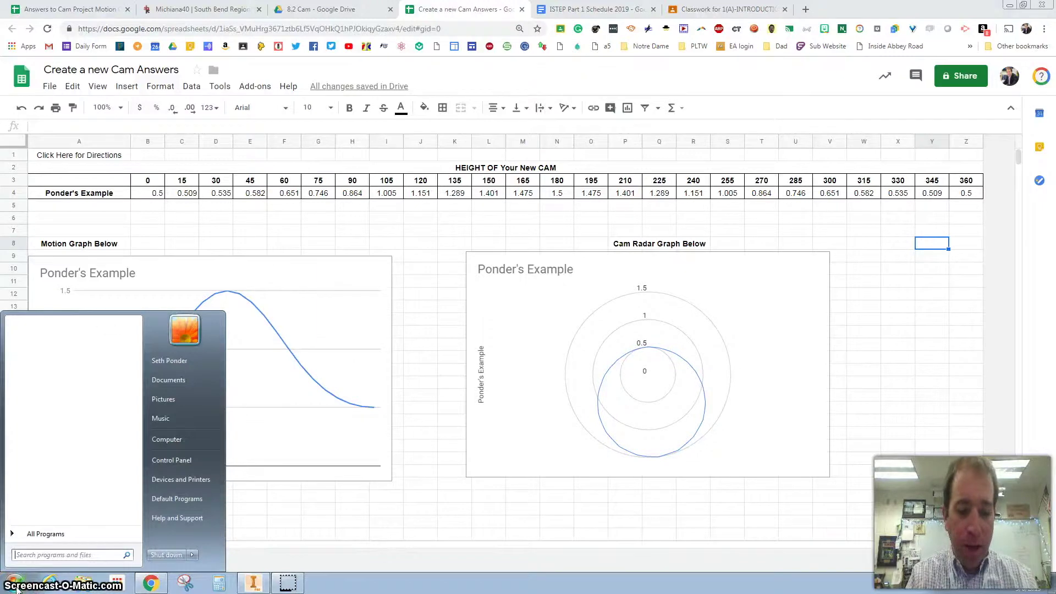
pyautogui.write('snipp')
pyautogui.click(44, 347)
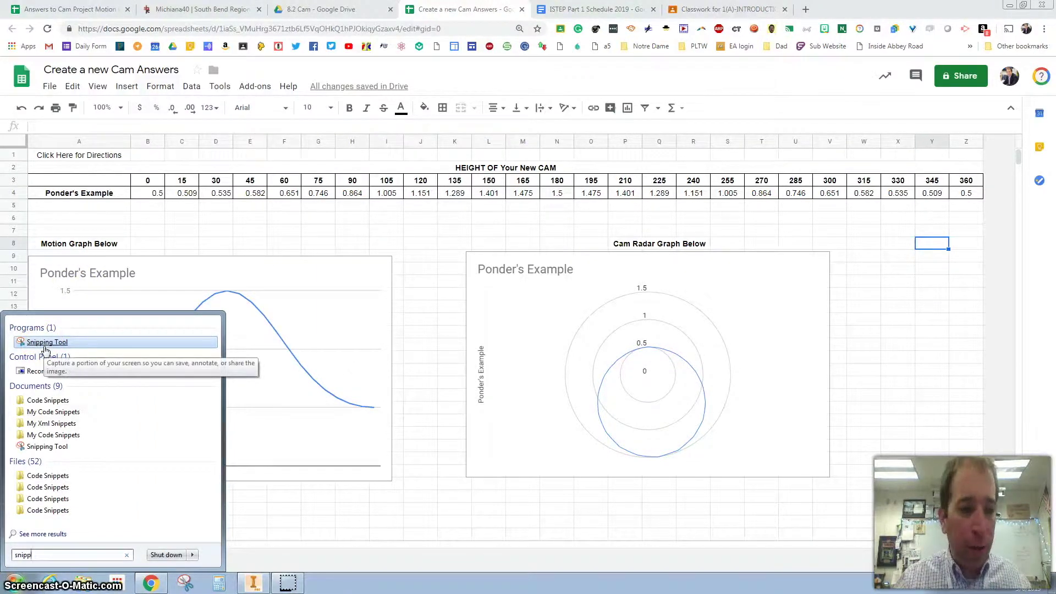
pyautogui.click(44, 346)
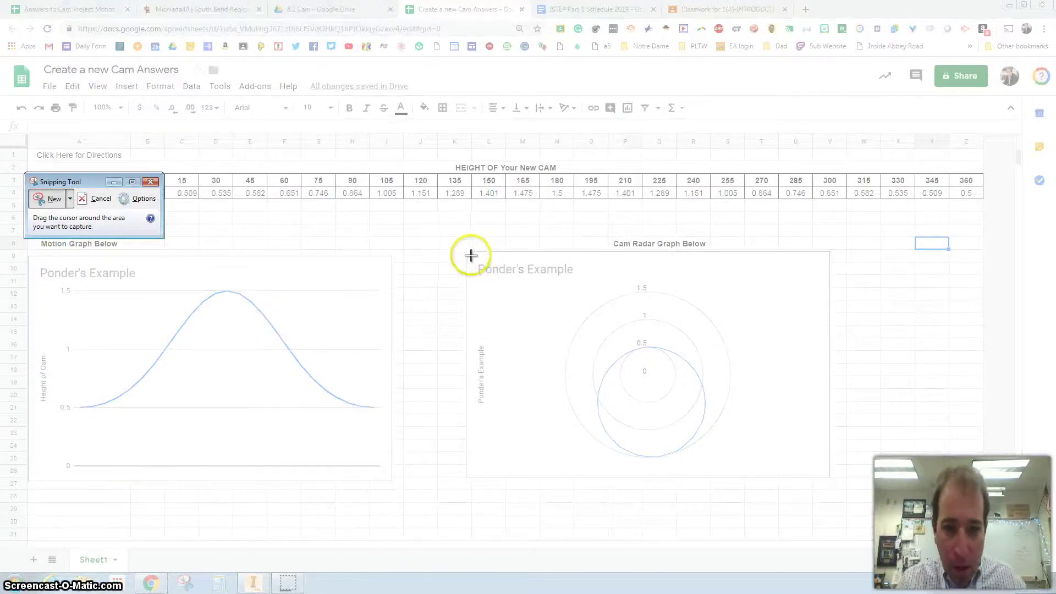
# Snip the Cam Radar Graph region of the screen.
pyautogui.moveTo(467, 255); pyautogui.dragTo(829, 475)
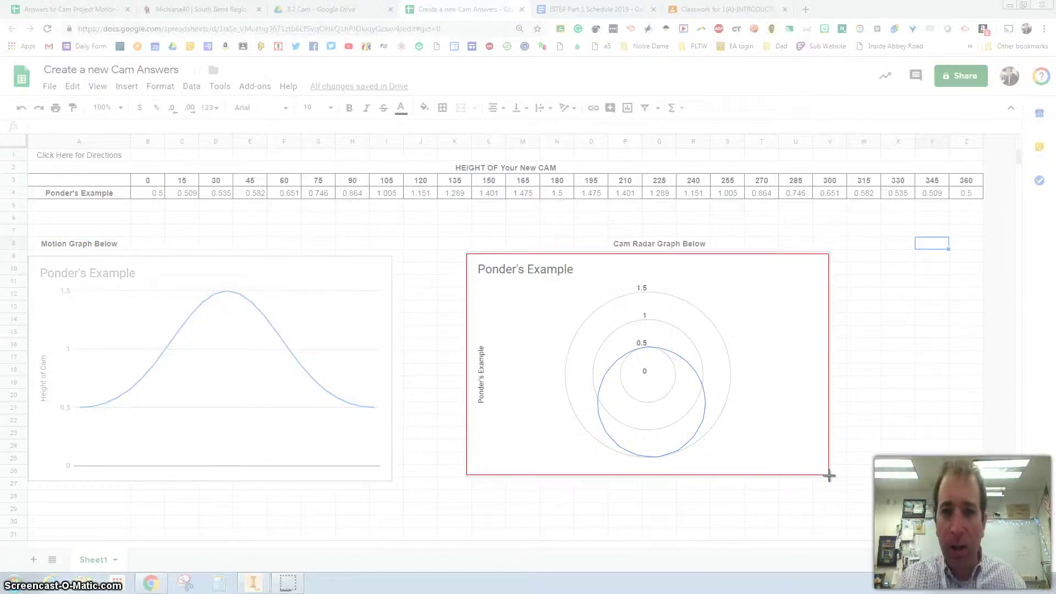
pyautogui.moveTo(828, 475); pyautogui.dragTo(828, 475)
pyautogui.click(475, 192)
# Save the snip to the Desktop as Example.JPG, replacing the existing file, and return to Inventor.
pyautogui.click(457, 190)
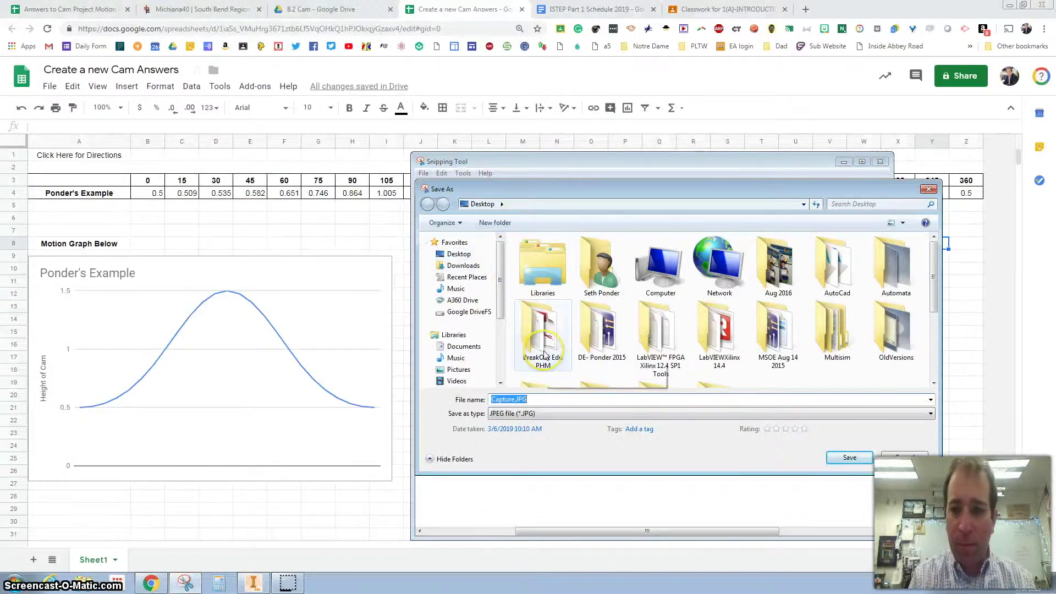
pyautogui.write('Example')
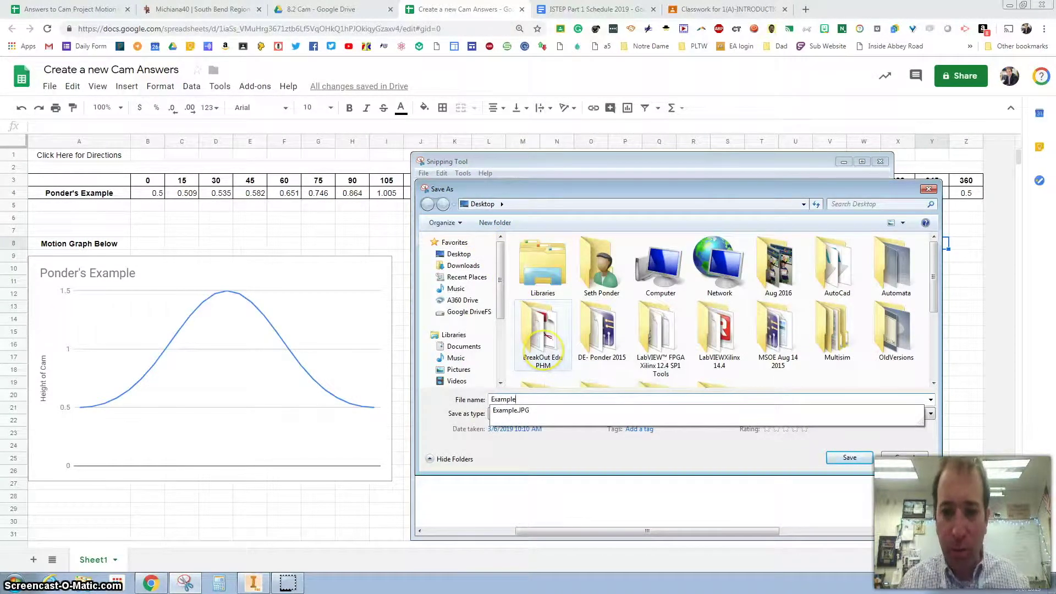
pyautogui.press('Return')
pyautogui.click(552, 294)
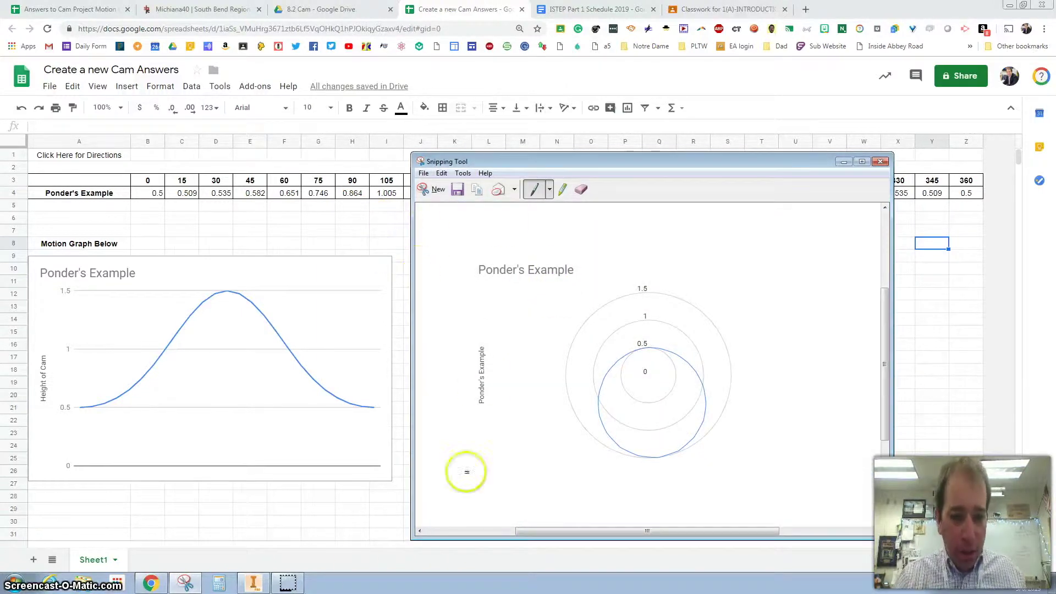
pyautogui.click(253, 581)
pyautogui.moveTo(558, 353)
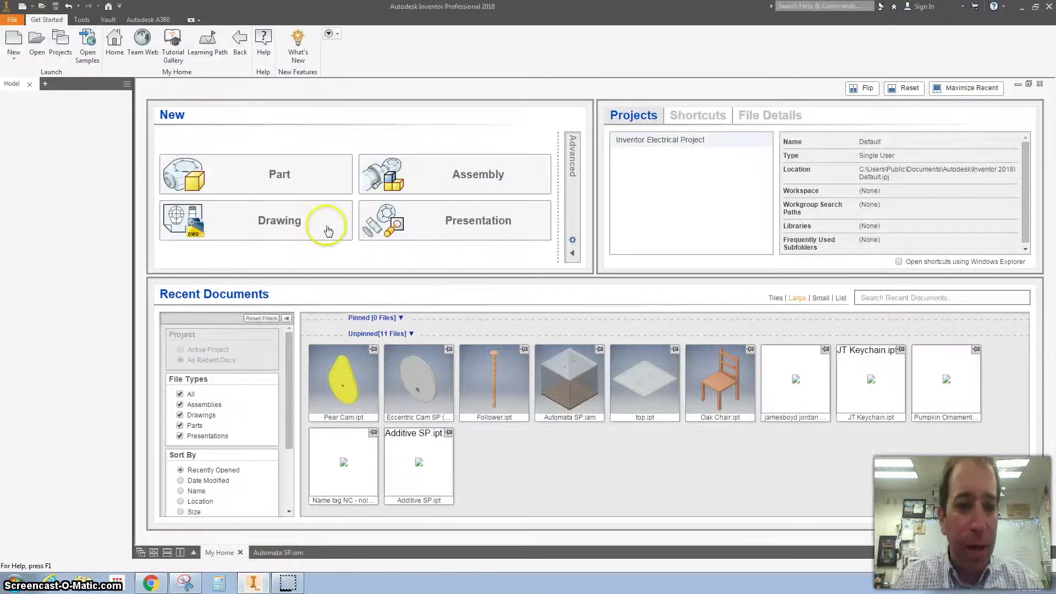
# Create a new part from the Home screen and start a 2D sketch on the XY plane.
pyautogui.click(283, 169)
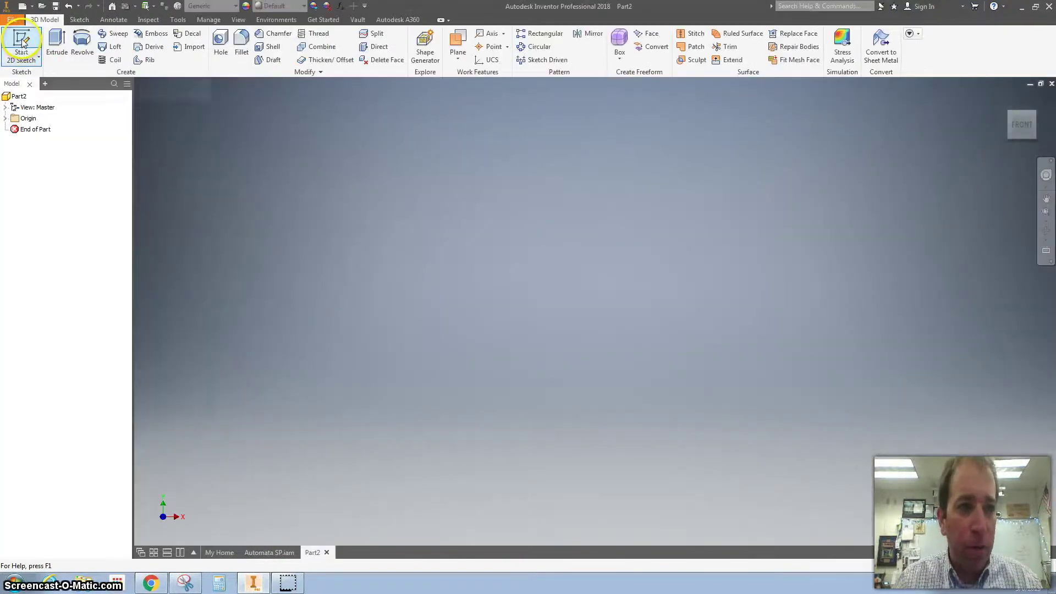
pyautogui.click(24, 43)
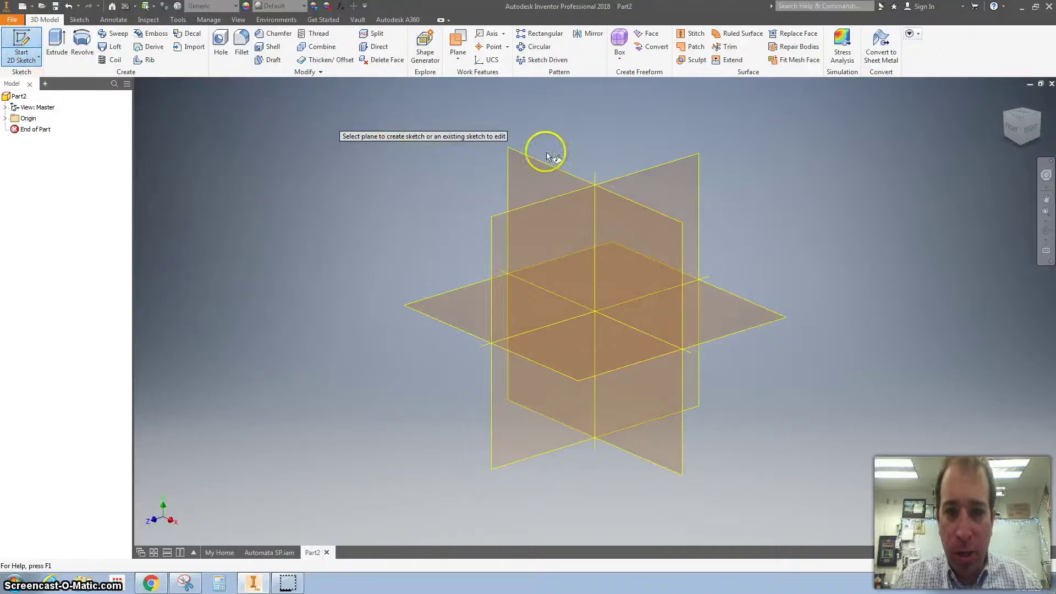
pyautogui.click(532, 165)
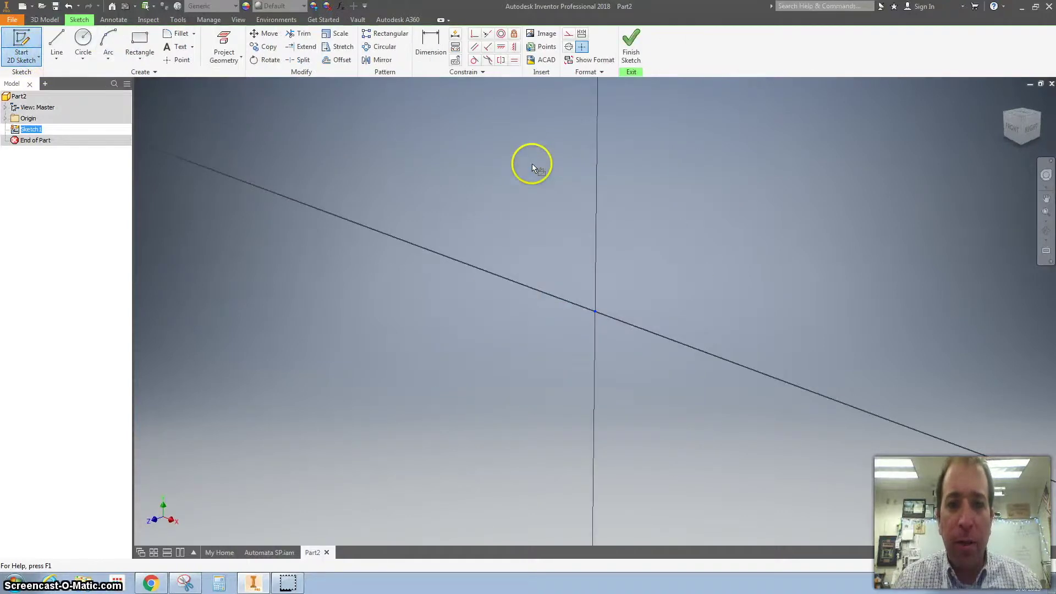
# Insert Example.JPG with its corner on the sketch origin, then center the radar circles in view.
pyautogui.click(545, 34)
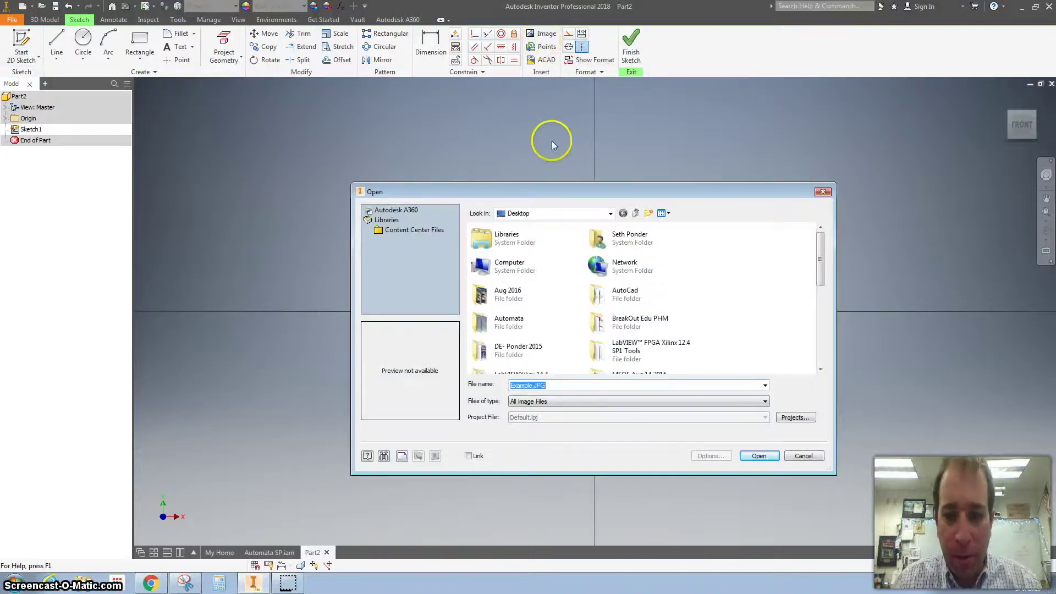
pyautogui.moveTo(819, 254); pyautogui.dragTo(819, 352)
pyautogui.doubleClick(638, 275)
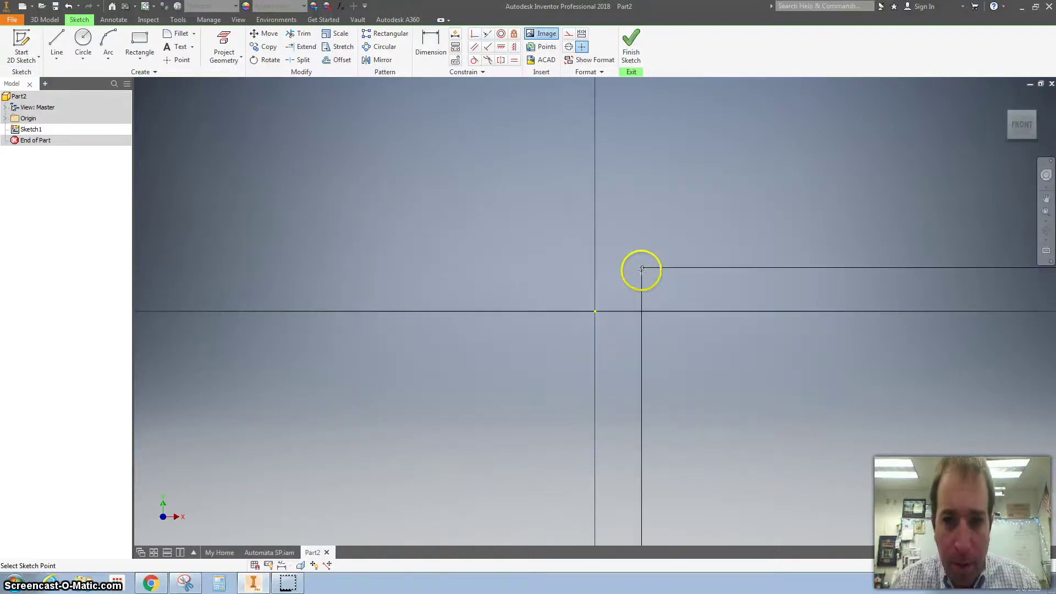
pyautogui.click(591, 309)
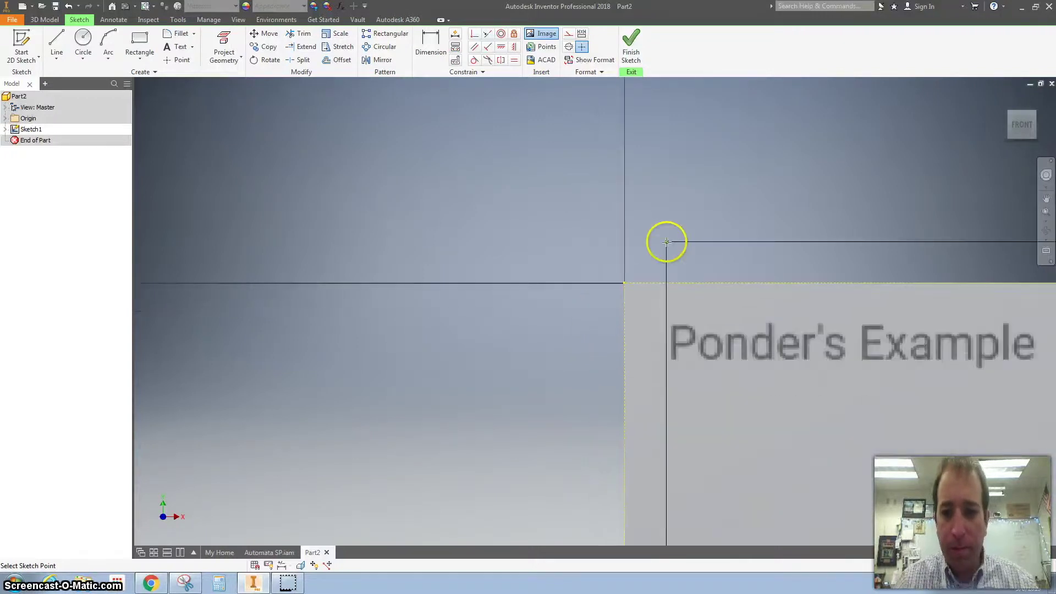
pyautogui.scroll(-7, 667, 242)
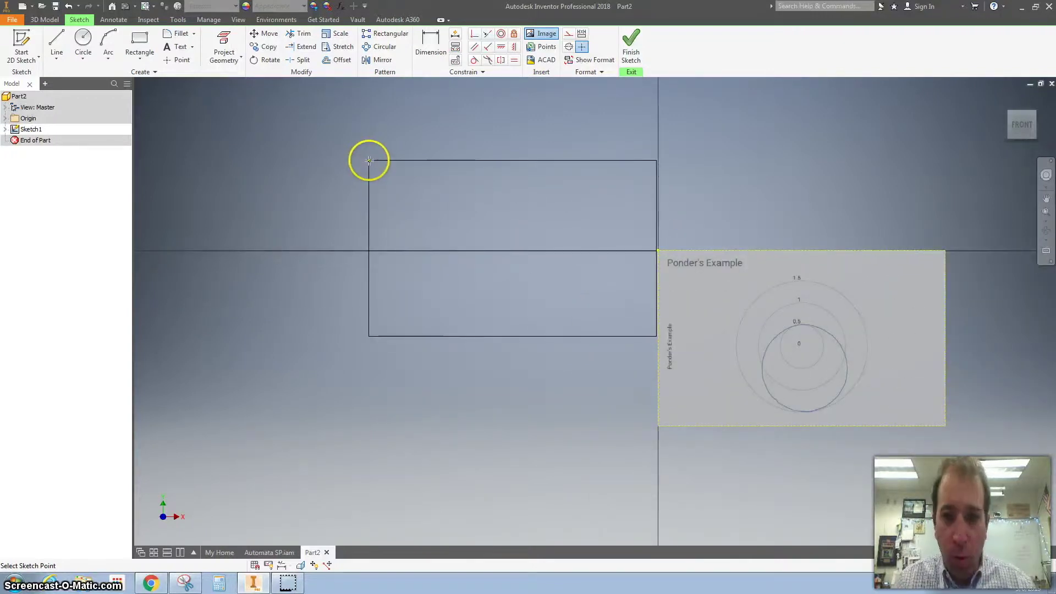
pyautogui.press('Escape')
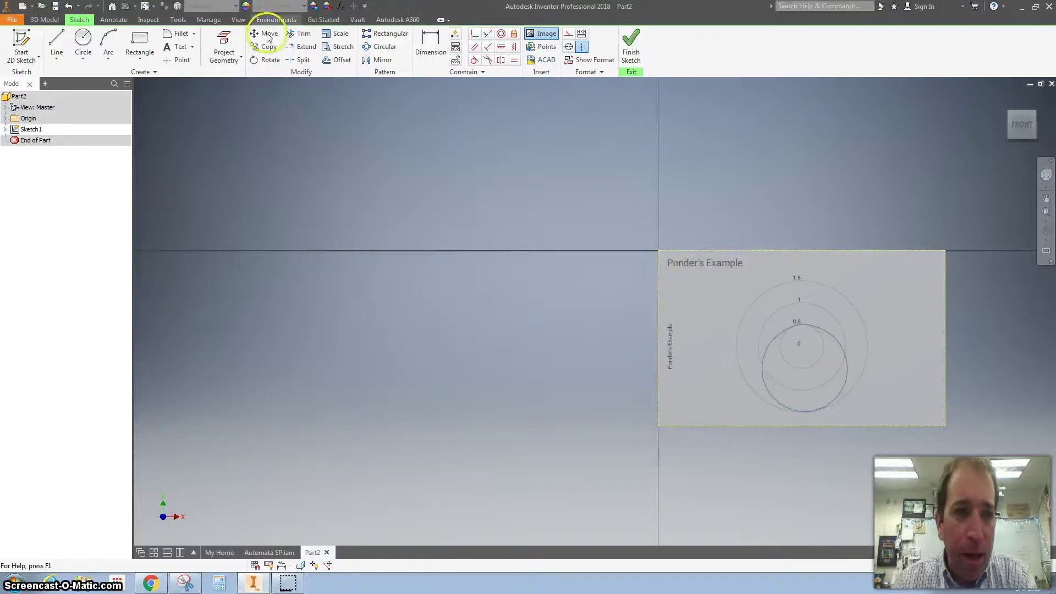
pyautogui.scroll(8, 800, 354)
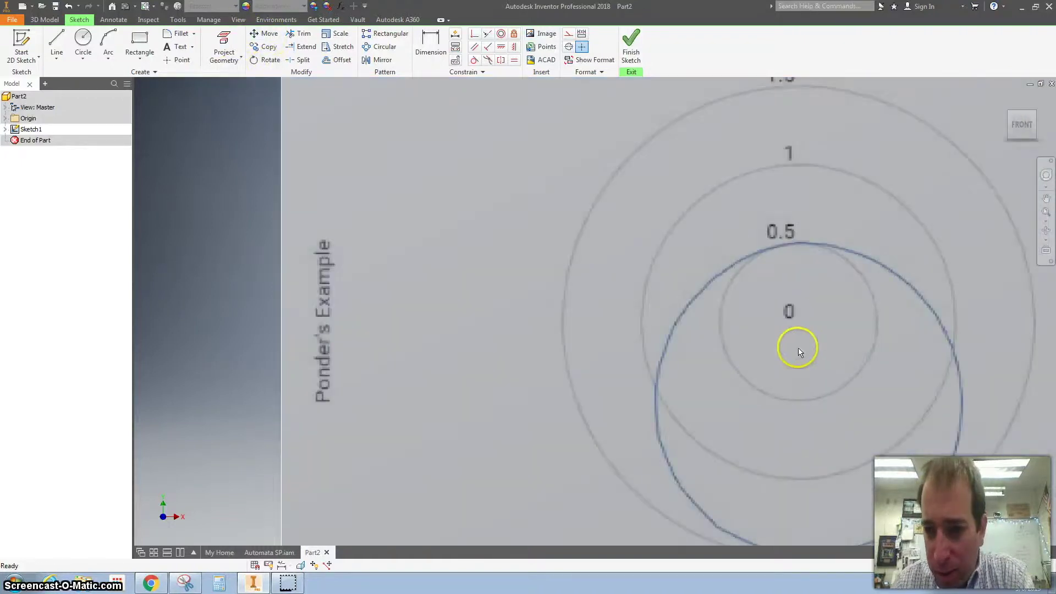
pyautogui.moveTo(793, 348); pyautogui.dragTo(573, 259, button='middle')
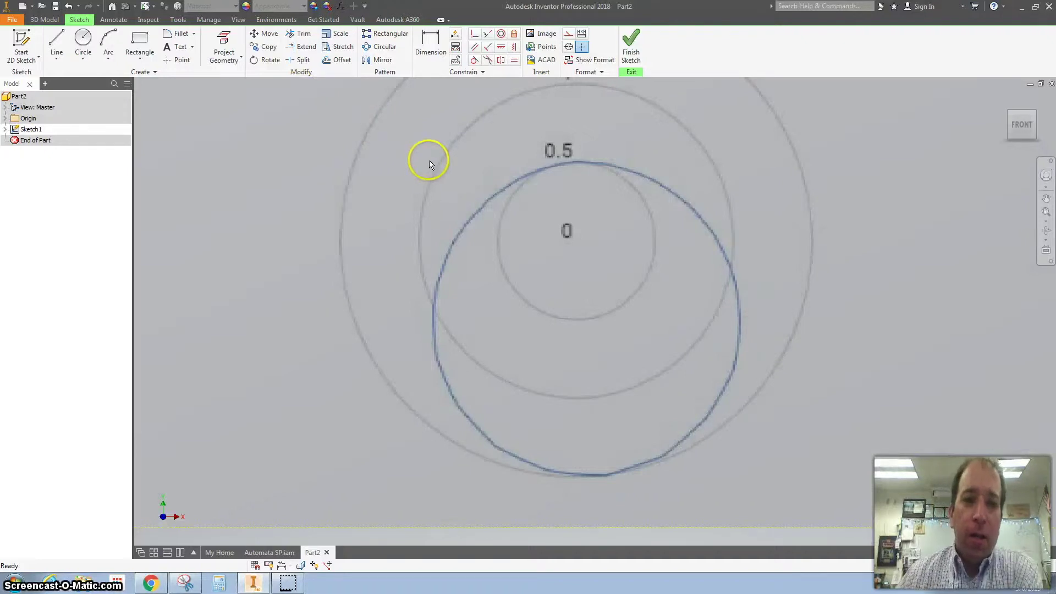
# Use the Point tool over the image, then choose the Control Vertex Spline from the Line dropdown.
pyautogui.click(178, 65)
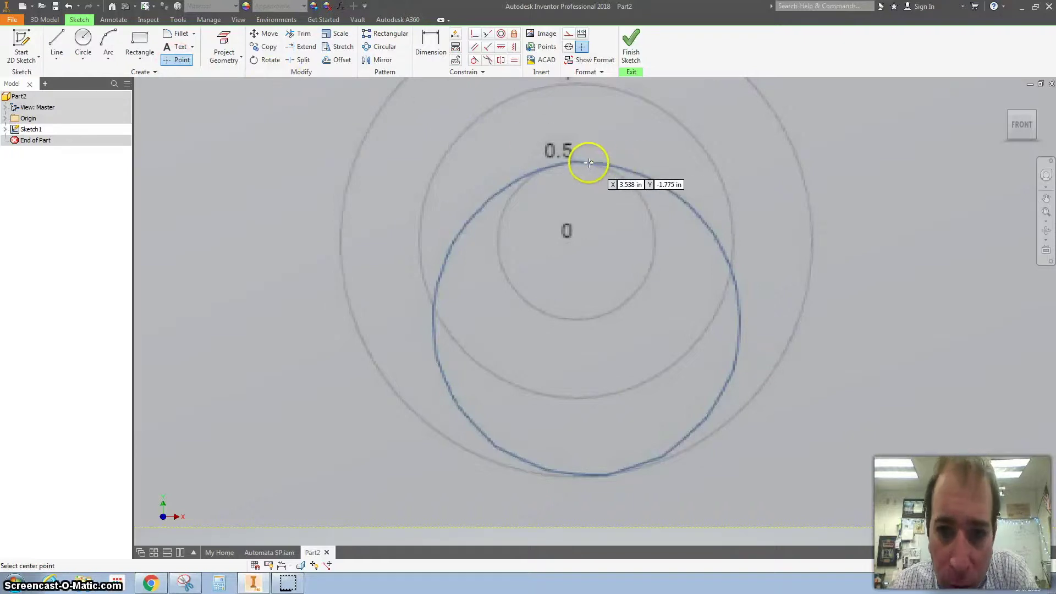
pyautogui.scroll(2, 577, 163)
pyautogui.scroll(-2, 577, 163)
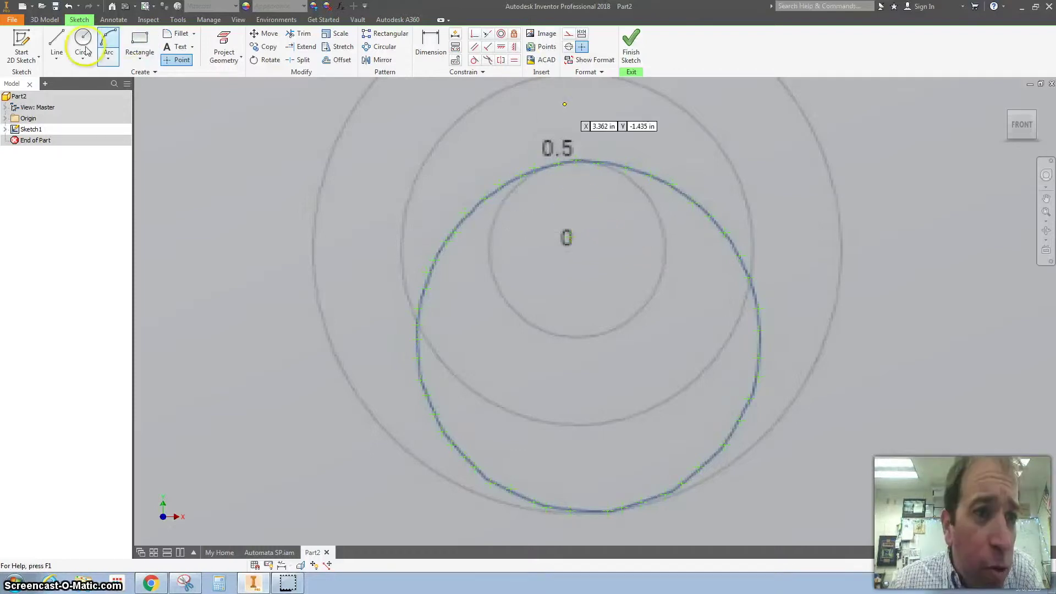
pyautogui.click(56, 57)
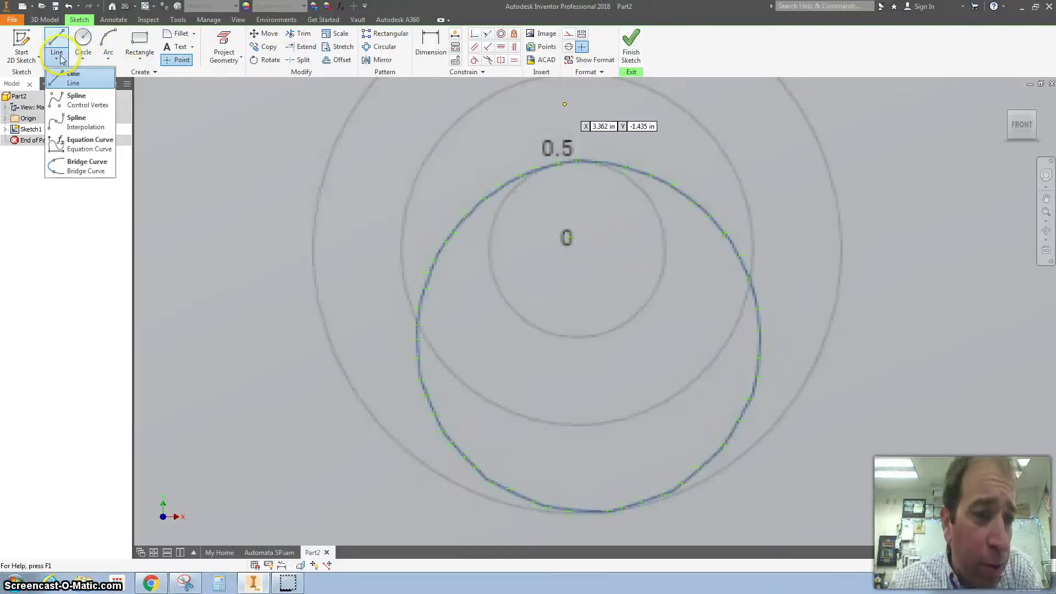
pyautogui.click(77, 104)
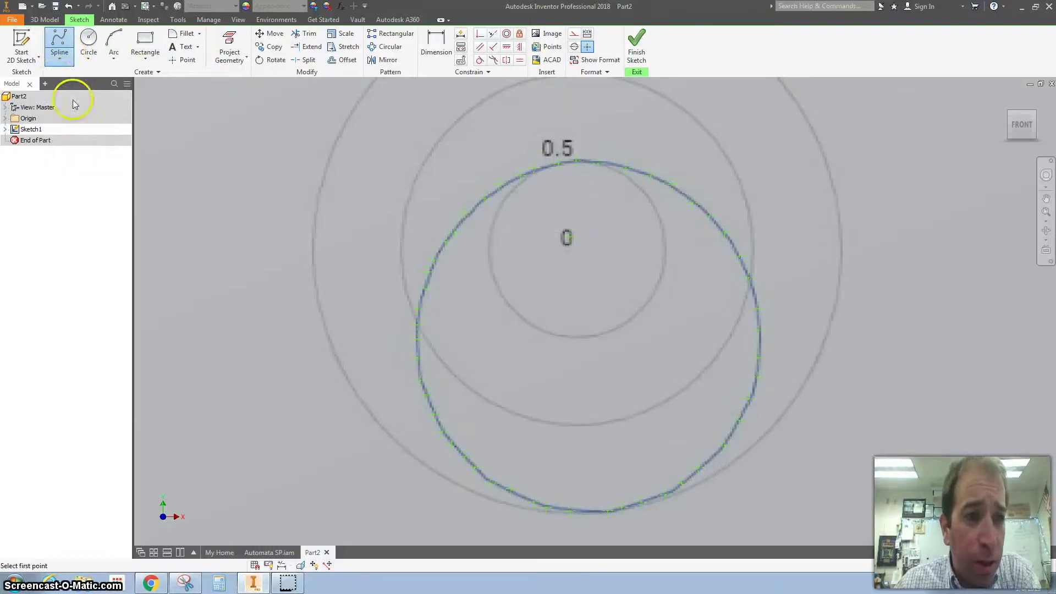
# Start the spline at the top of the cam curve and trace down its right side to the bottom.
pyautogui.click(60, 58)
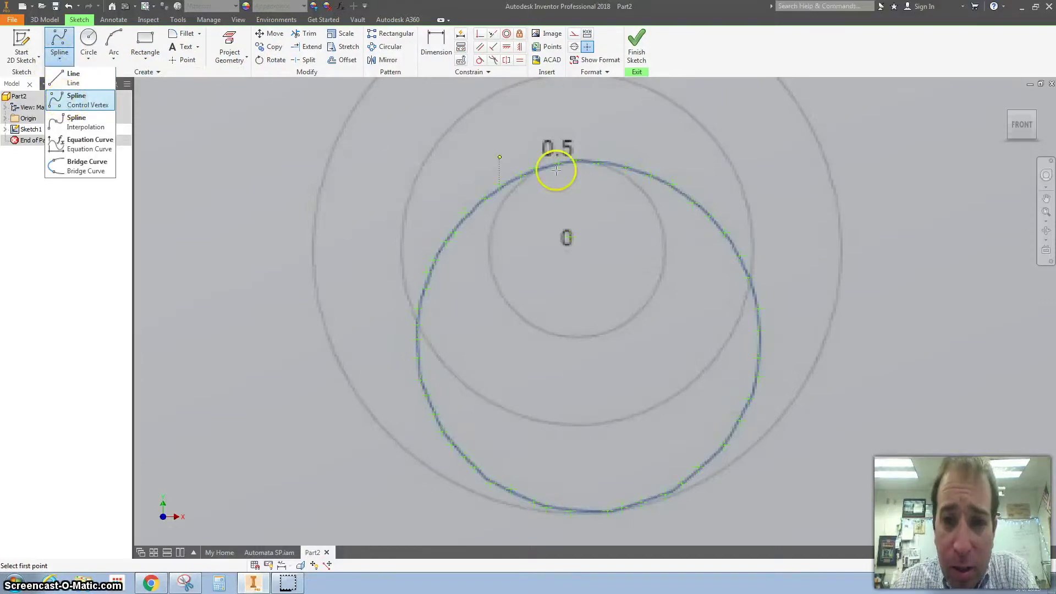
pyautogui.click(603, 179)
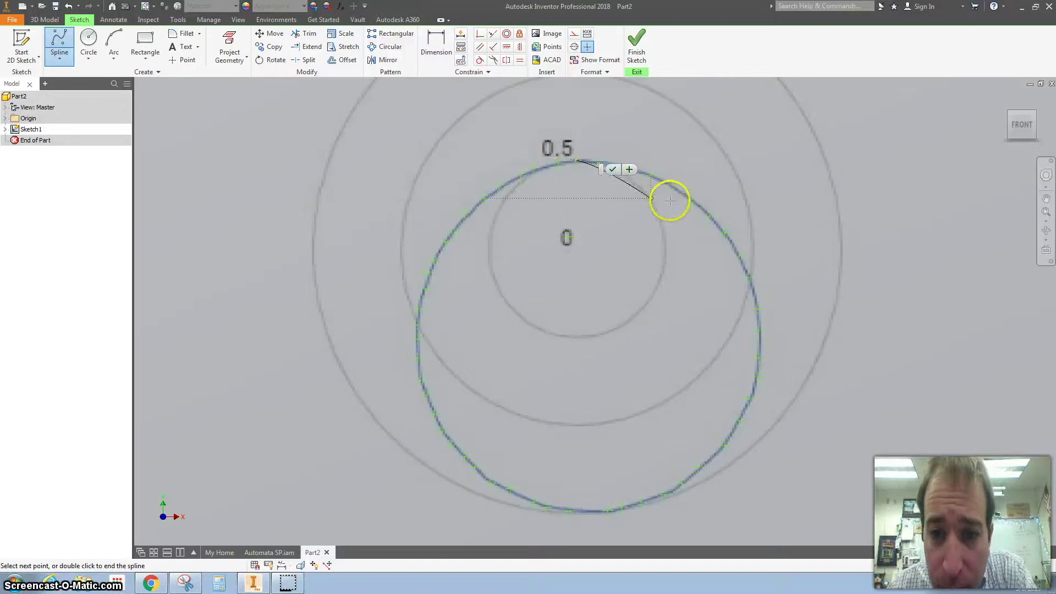
pyautogui.click(608, 141)
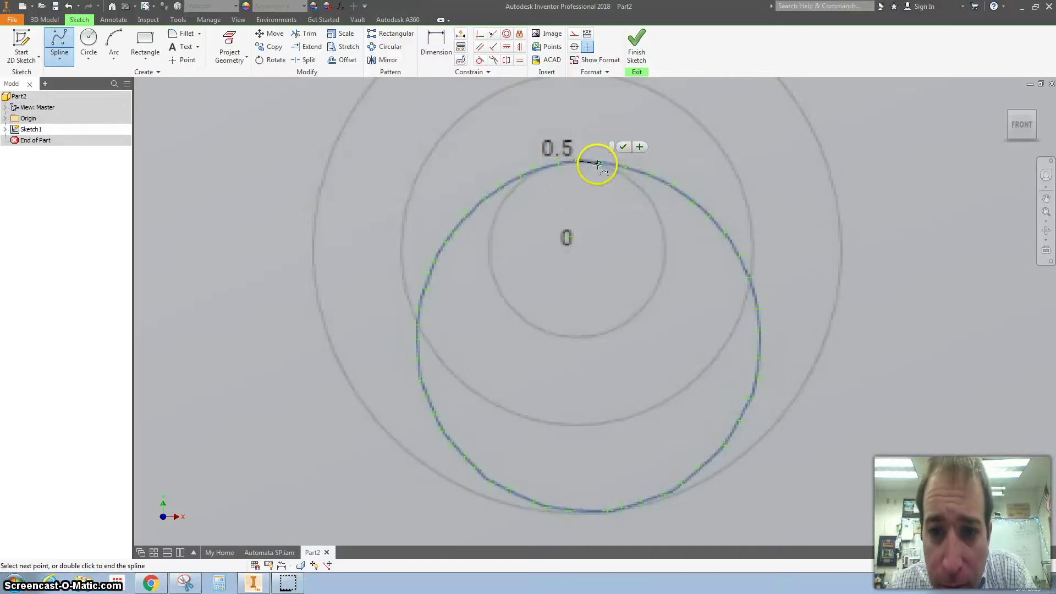
pyautogui.click(626, 171)
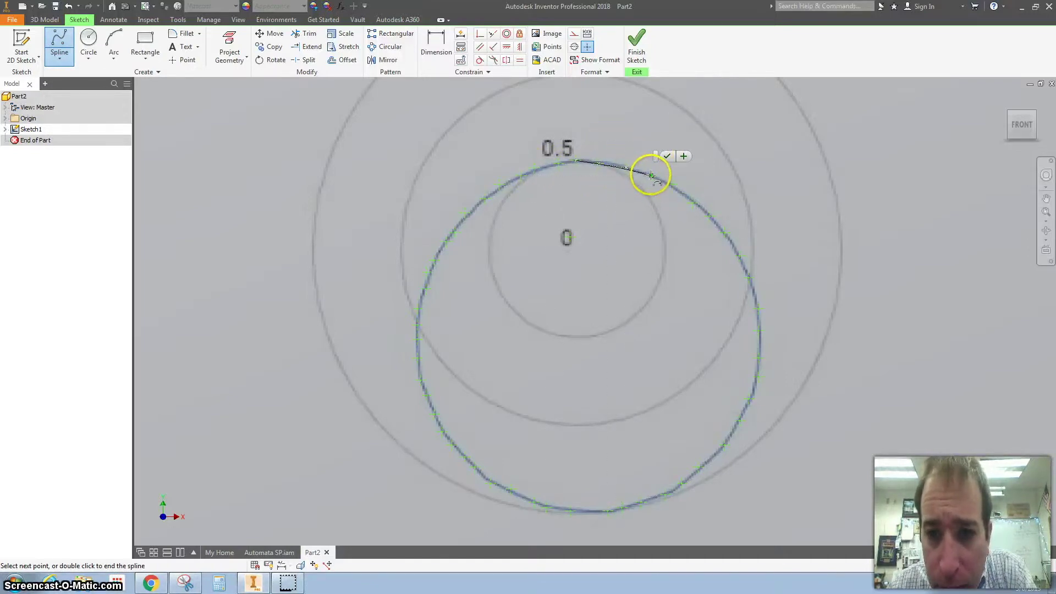
pyautogui.click(672, 184)
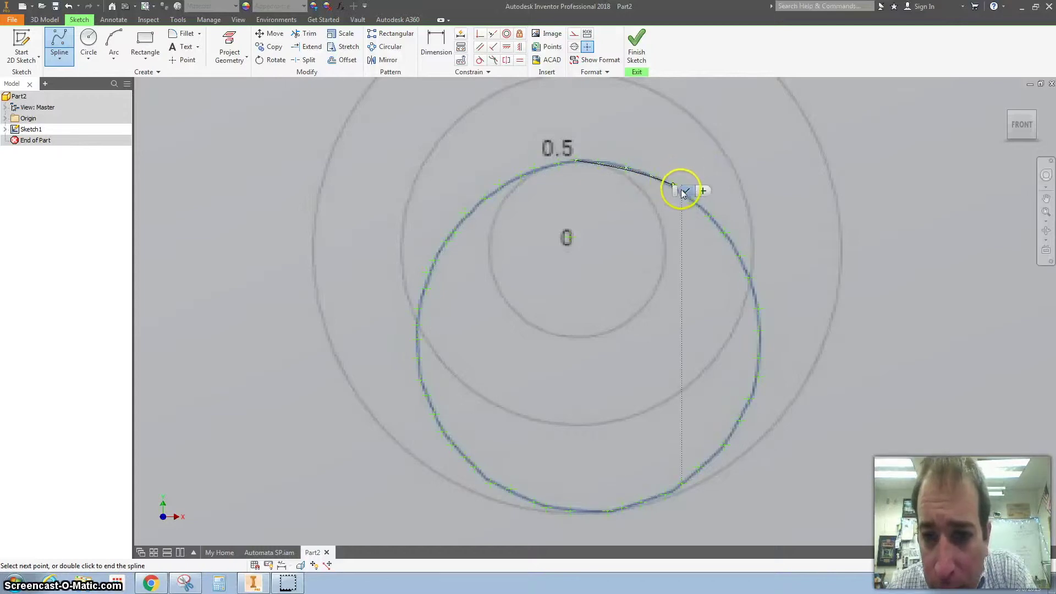
pyautogui.click(692, 200)
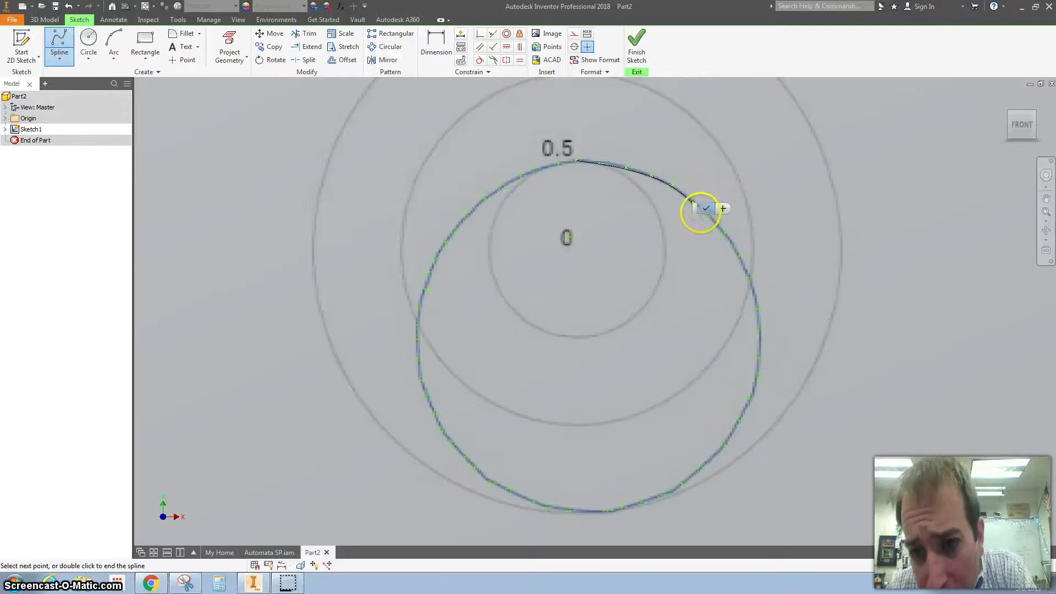
pyautogui.click(709, 216)
pyautogui.click(725, 231)
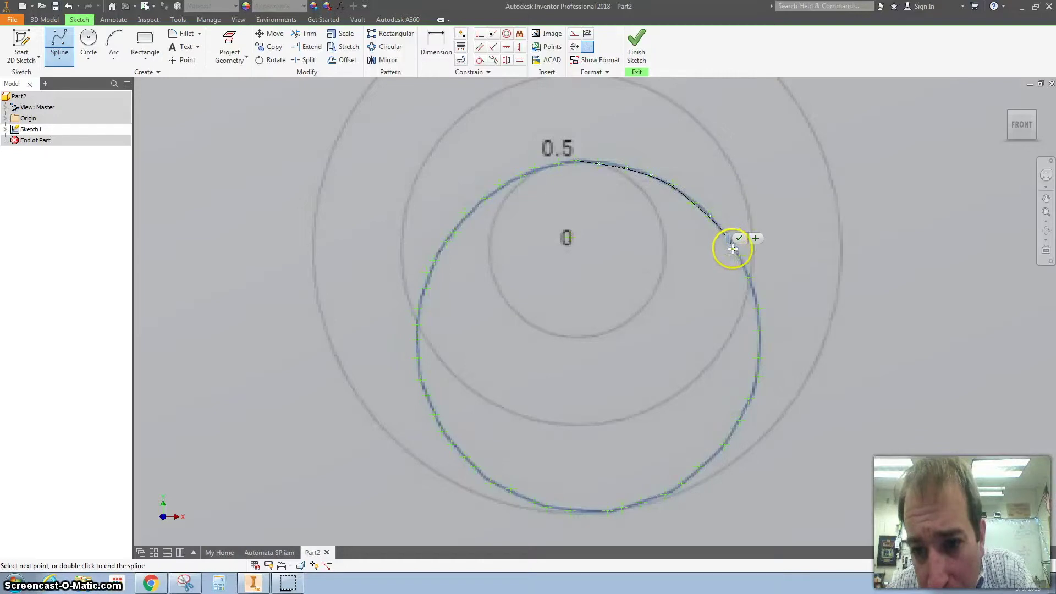
pyautogui.click(749, 277)
pyautogui.click(754, 311)
pyautogui.click(759, 332)
pyautogui.click(759, 358)
pyautogui.click(758, 377)
pyautogui.click(749, 400)
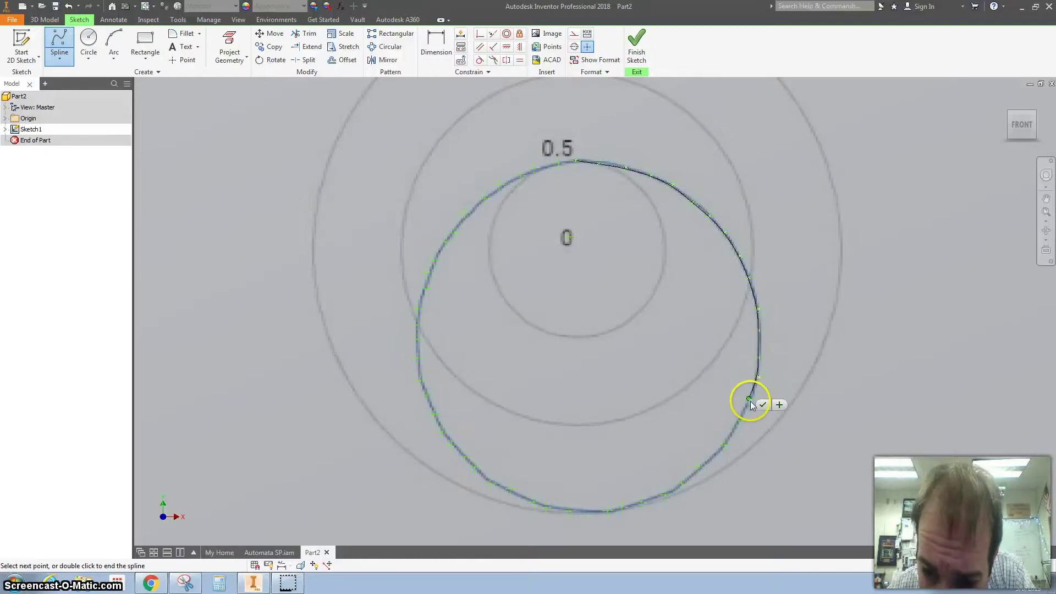
pyautogui.click(725, 444)
pyautogui.click(698, 466)
pyautogui.click(681, 482)
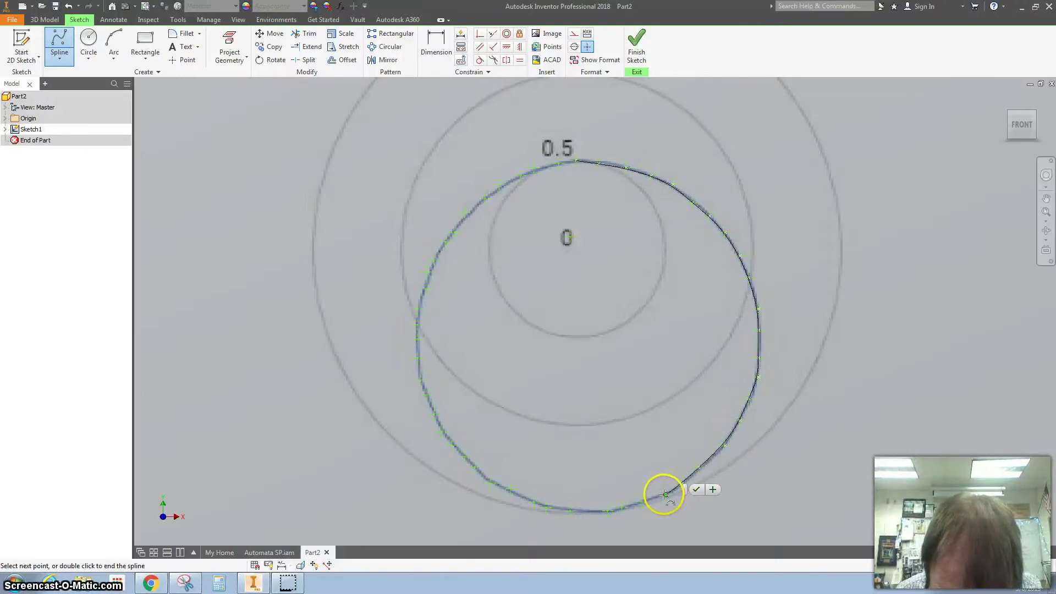
pyautogui.click(665, 495)
pyautogui.click(640, 501)
pyautogui.click(607, 511)
# Trace the spline up the cam curve's left side and close it at the starting point.
pyautogui.click(568, 510)
pyautogui.click(546, 506)
pyautogui.click(507, 489)
pyautogui.click(491, 482)
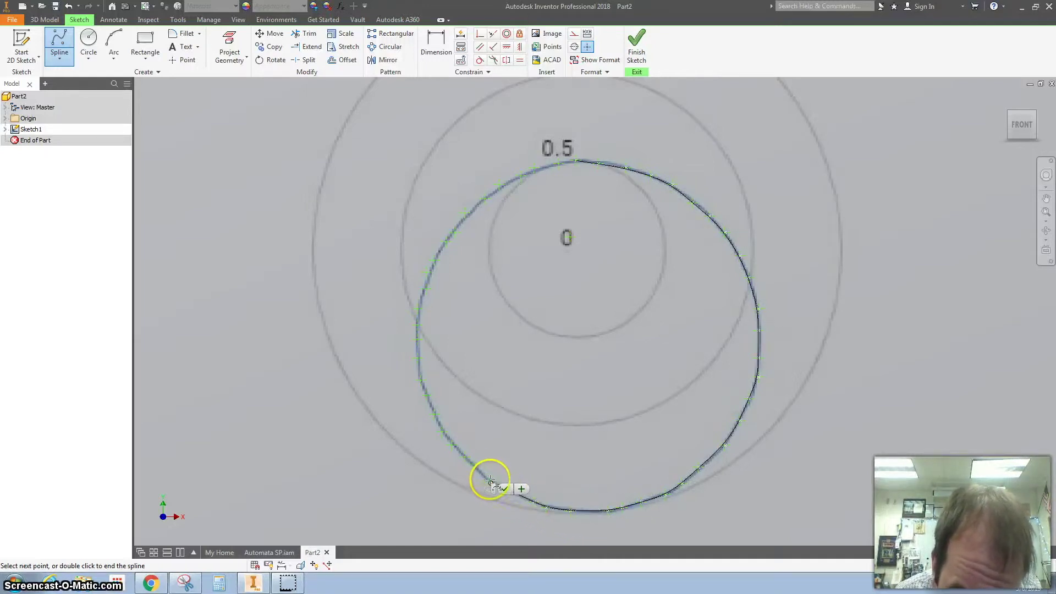
pyautogui.click(466, 459)
pyautogui.click(458, 450)
pyautogui.click(450, 439)
pyautogui.click(442, 429)
pyautogui.click(433, 413)
pyautogui.click(420, 395)
pyautogui.click(419, 378)
pyautogui.click(419, 359)
pyautogui.click(419, 337)
pyautogui.click(417, 322)
pyautogui.click(420, 304)
pyautogui.click(423, 288)
pyautogui.click(427, 272)
pyautogui.click(436, 259)
pyautogui.click(447, 242)
pyautogui.click(454, 234)
pyautogui.click(465, 213)
pyautogui.click(484, 199)
pyautogui.click(500, 184)
pyautogui.click(521, 176)
pyautogui.click(533, 171)
pyautogui.click(559, 164)
pyautogui.click(576, 161)
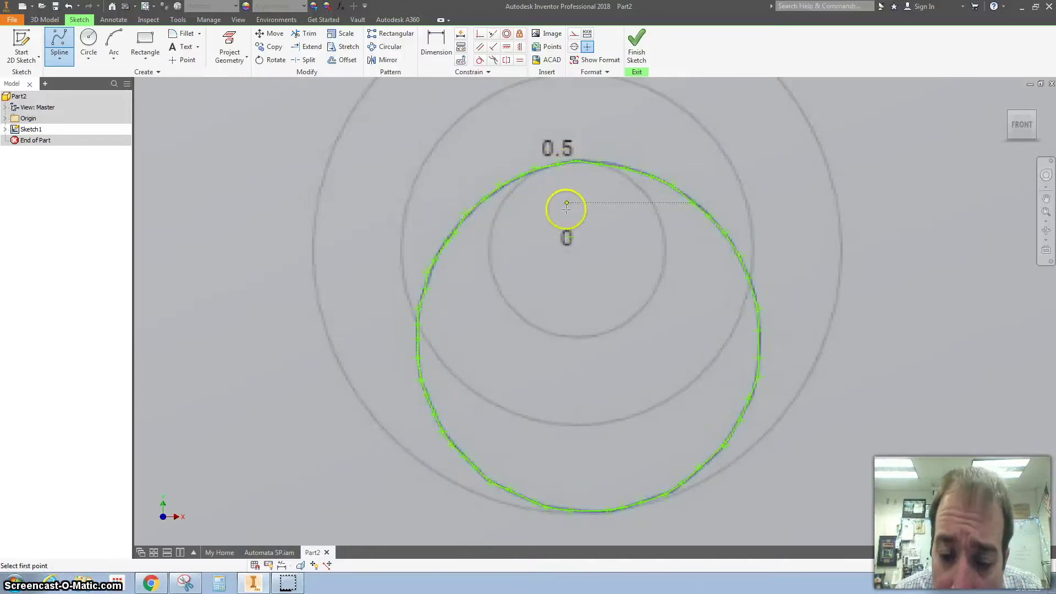
# Draw a 3/16 in diameter circle at the graph's 0 point and finish the sketch.
pyautogui.press('Escape')
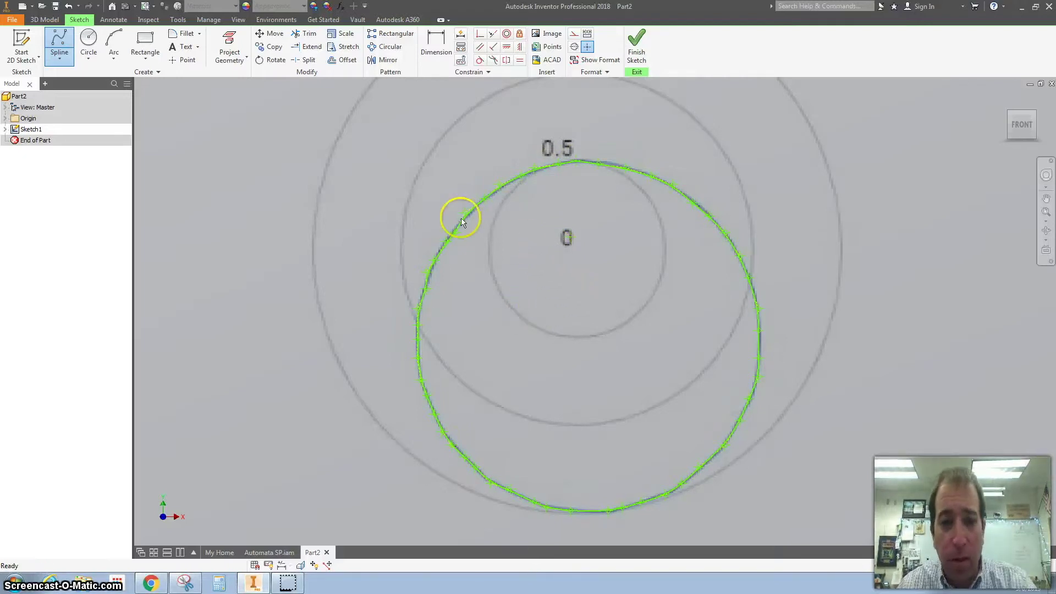
pyautogui.click(88, 41)
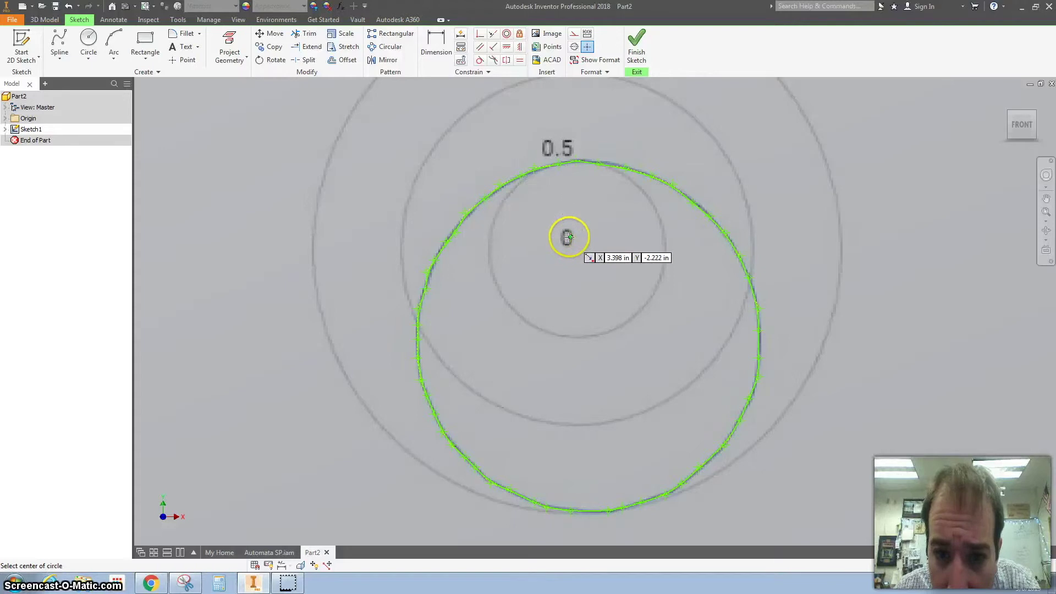
pyautogui.click(569, 236)
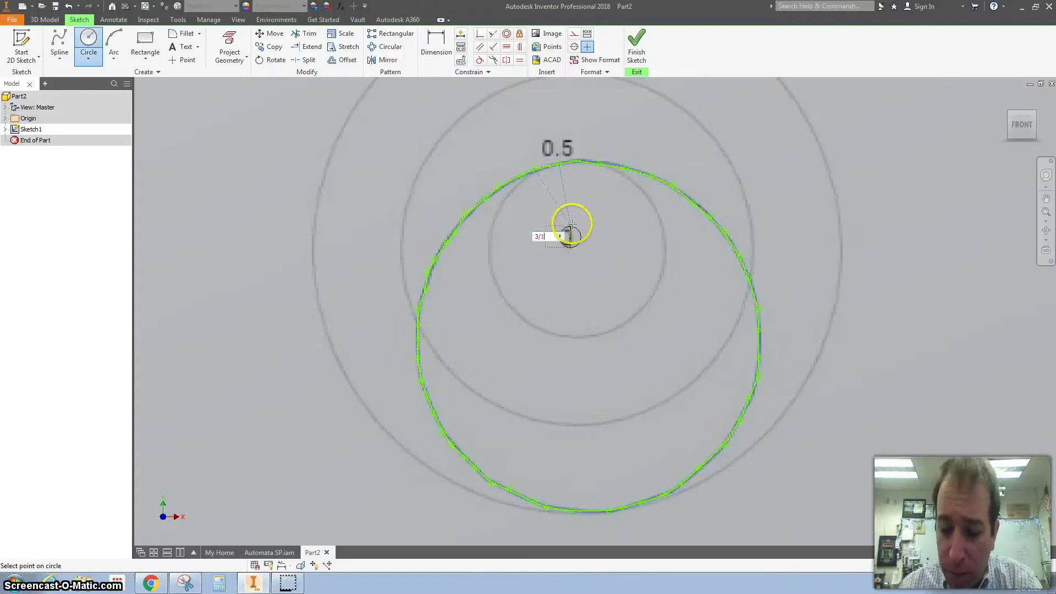
pyautogui.press('Return')
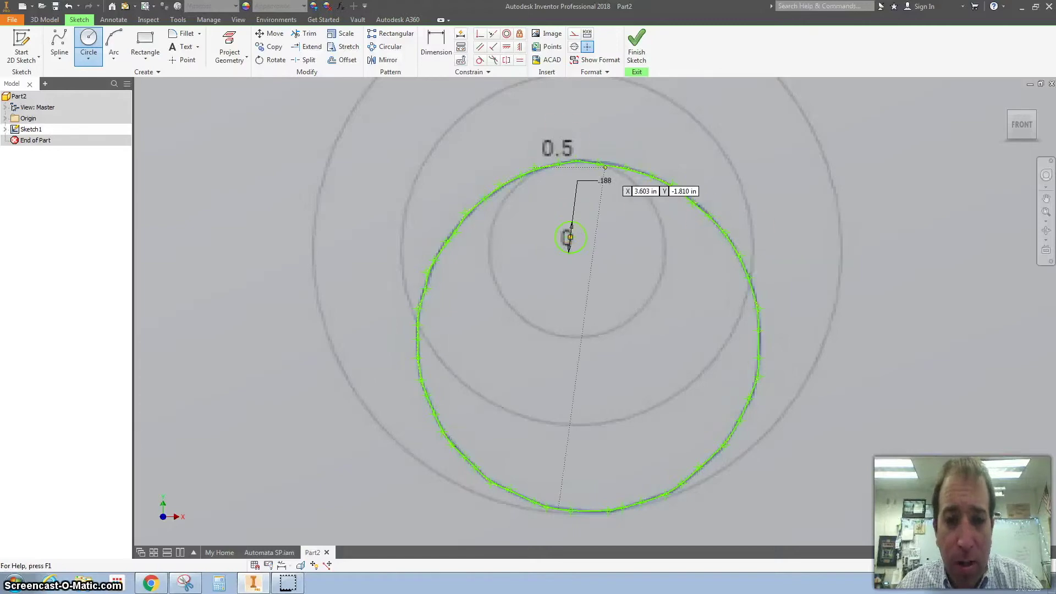
pyautogui.click(637, 44)
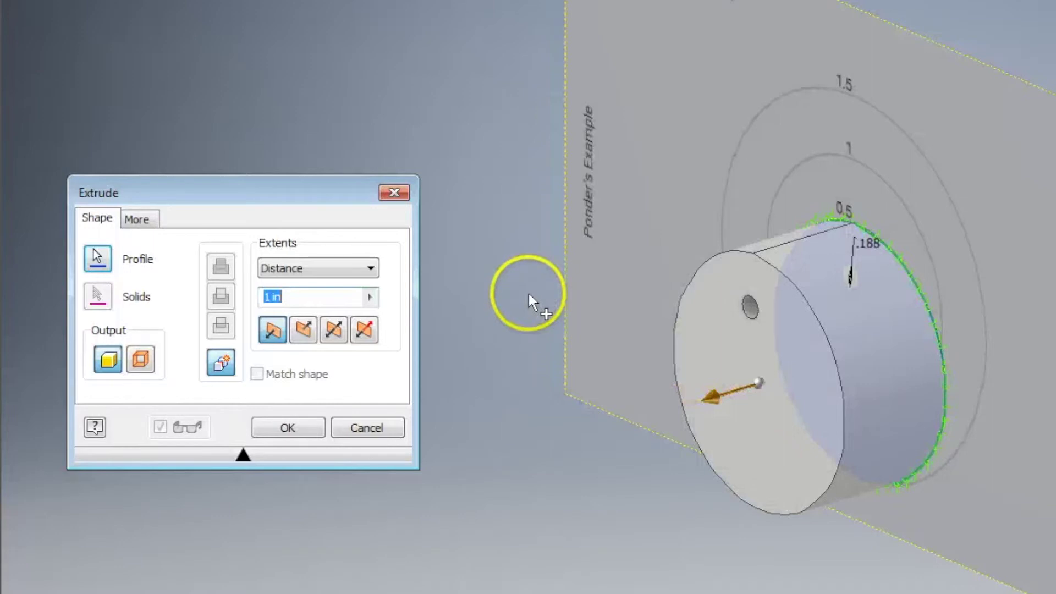
# Extrude the cam profile 0.125 in to make the thin disc with the hole through it.
pyautogui.click(299, 297)
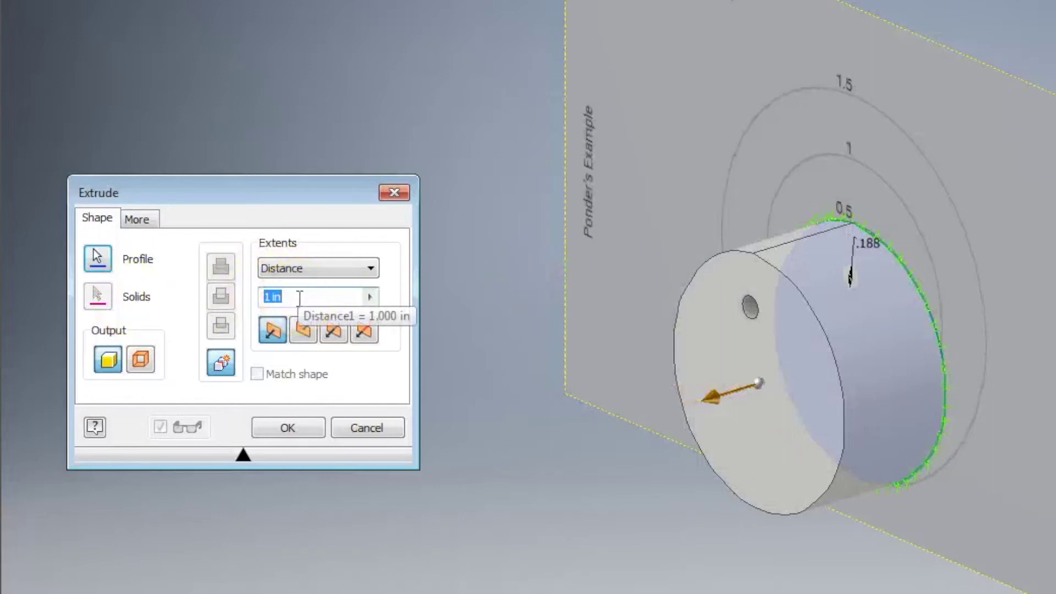
pyautogui.write('.125')
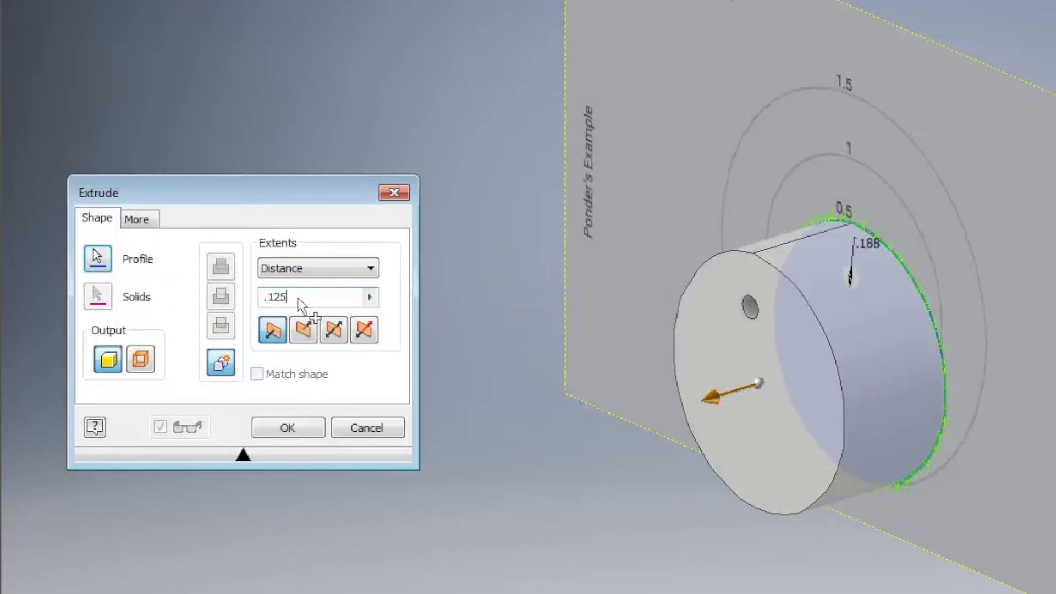
pyautogui.click(288, 427)
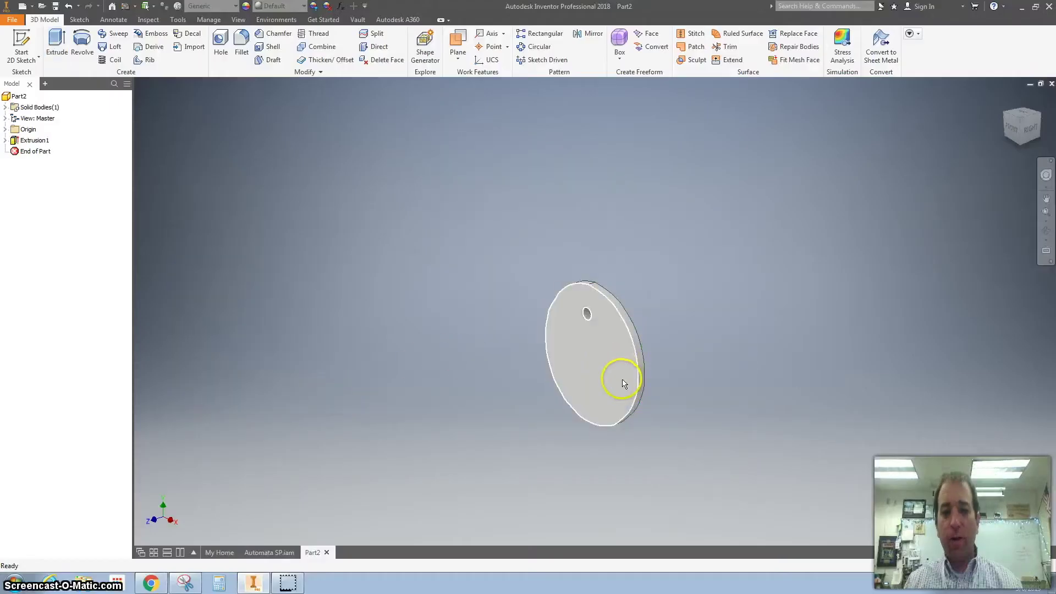
pyautogui.scroll(-1, 613, 354)
pyautogui.scroll(4, 614, 358)
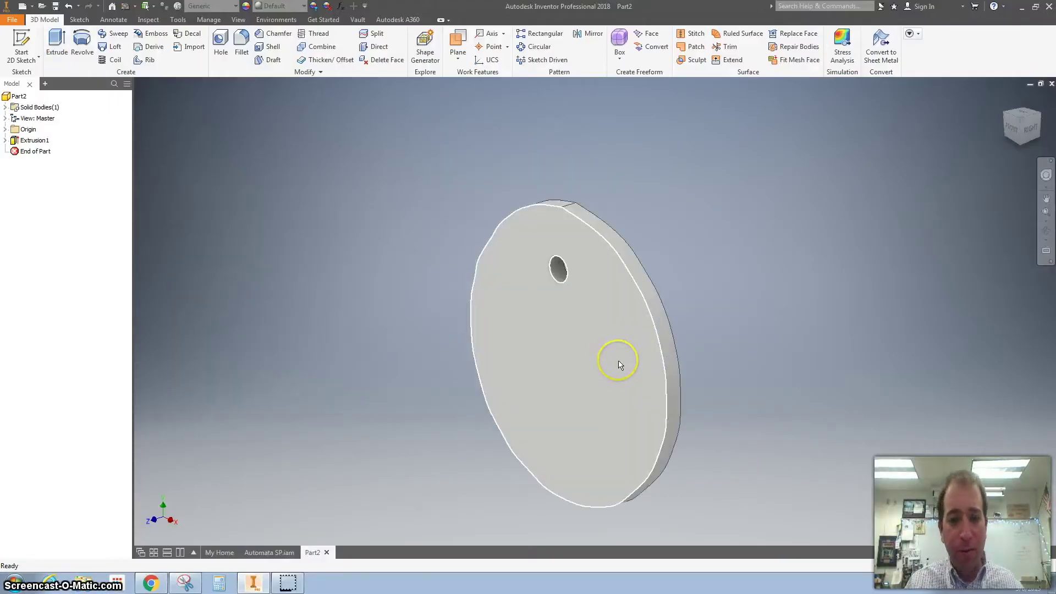